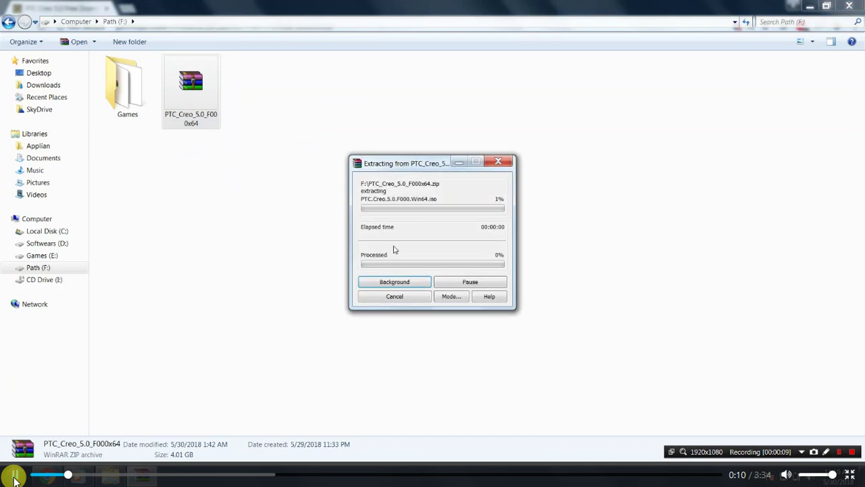
Open the PTC.LICENSE.WINDOWS.2018-03-20-SSQ folder within the Crack folder of the extracted PTC_Creo_5.0_F000x64 files
{"action": "left_click", "coordinate": [420, 228]}
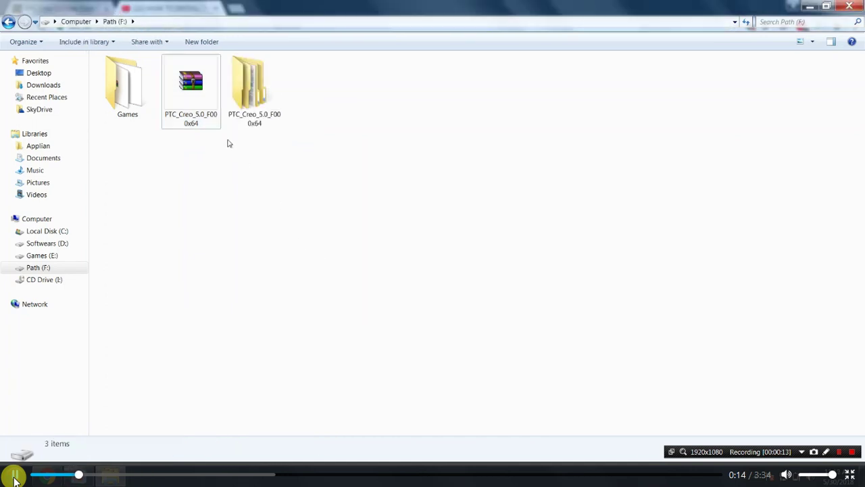
{"action": "double_click", "coordinate": [256, 94]}
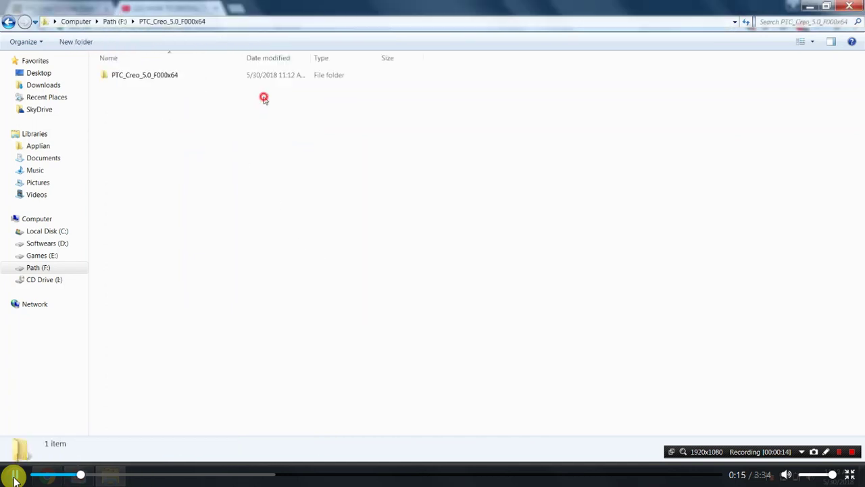
{"action": "double_click", "coordinate": [151, 74]}
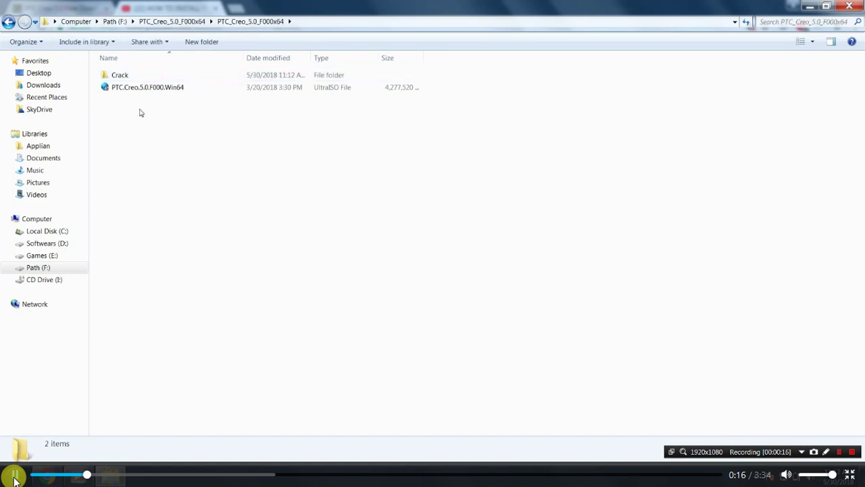
{"action": "double_click", "coordinate": [120, 75]}
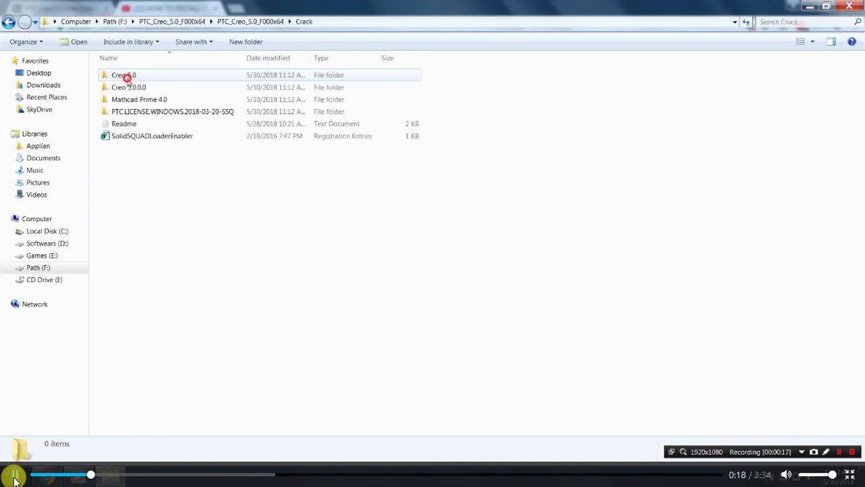
{"action": "double_click", "coordinate": [155, 112]}
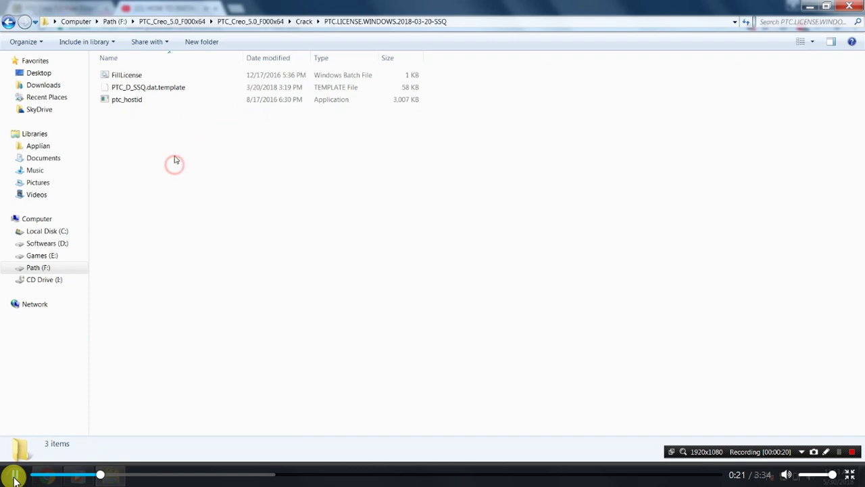
Run the FillLicense batch file and dismiss its console window
{"action": "right_click", "coordinate": [121, 74]}
{"action": "left_click", "coordinate": [146, 112]}
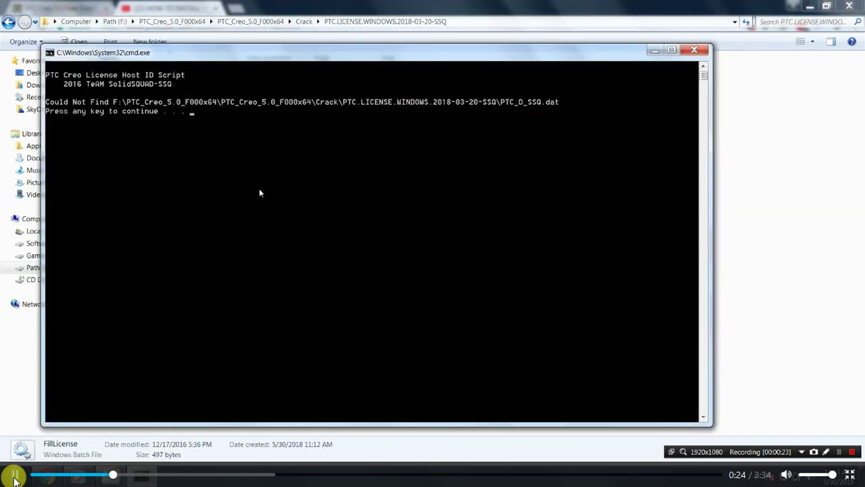
{"action": "key", "text": "Return"}
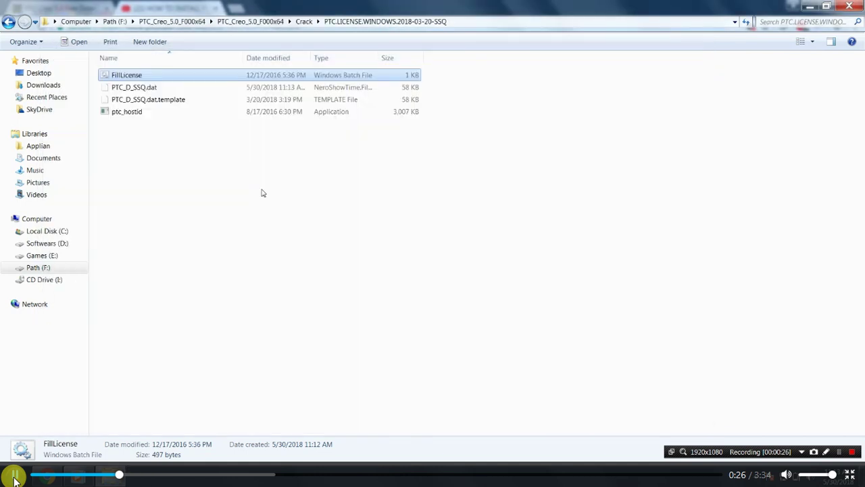
{"action": "left_click", "coordinate": [148, 167]}
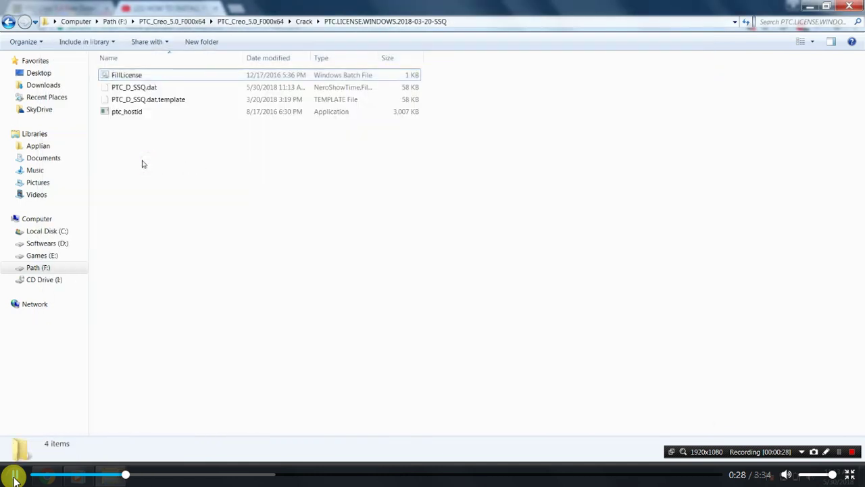
Copy the PTC_D_SSQ.dat file and go to Local Disk (C:)
{"action": "right_click", "coordinate": [129, 87]}
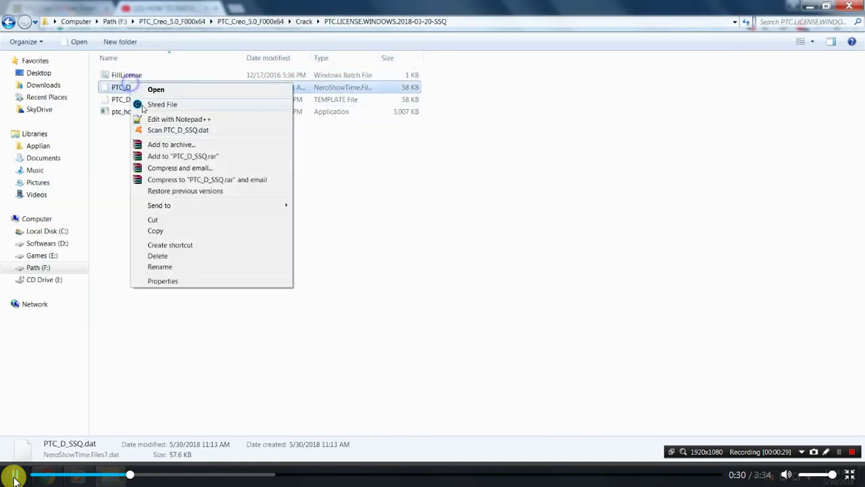
{"action": "left_click", "coordinate": [157, 230]}
{"action": "left_click", "coordinate": [36, 218]}
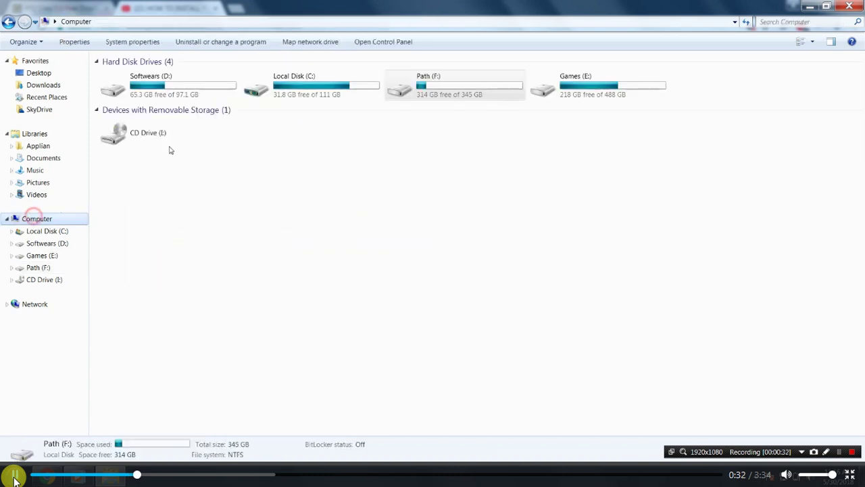
{"action": "double_click", "coordinate": [301, 80]}
Create a new folder named PTC in the root of Local Disk (C:)
{"action": "right_click", "coordinate": [252, 177]}
{"action": "mouse_move", "coordinate": [329, 283]}
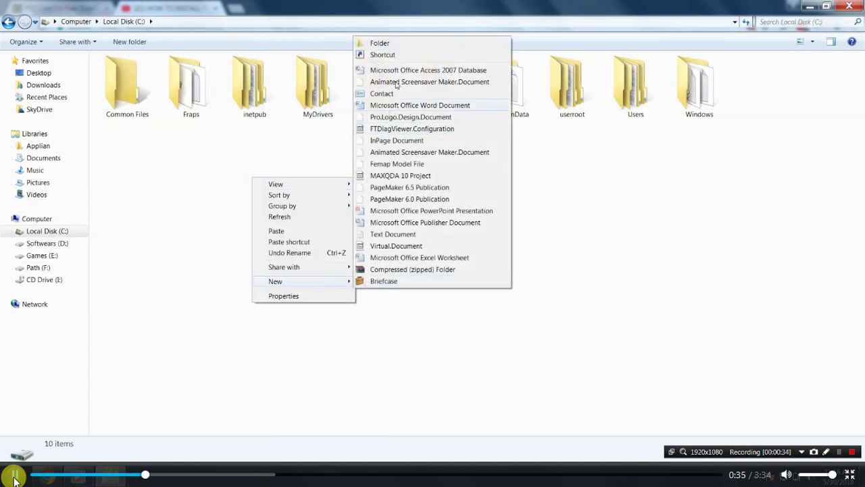
{"action": "left_click", "coordinate": [394, 44]}
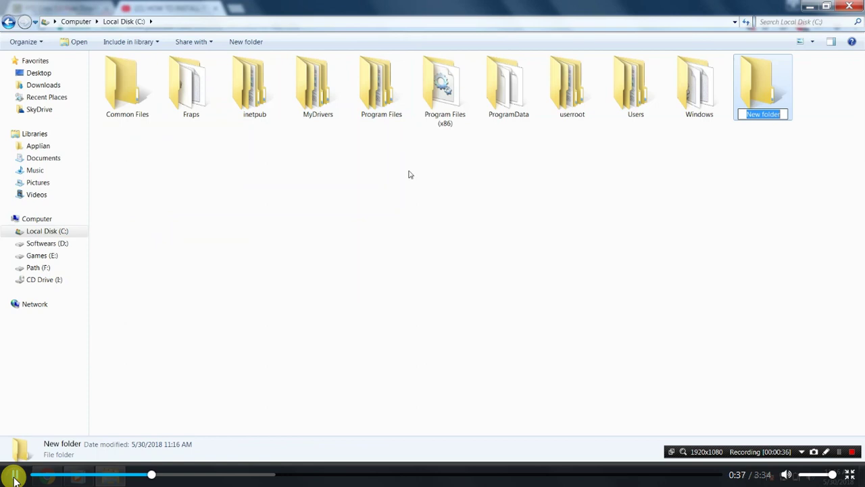
{"action": "type", "text": "PTC"}
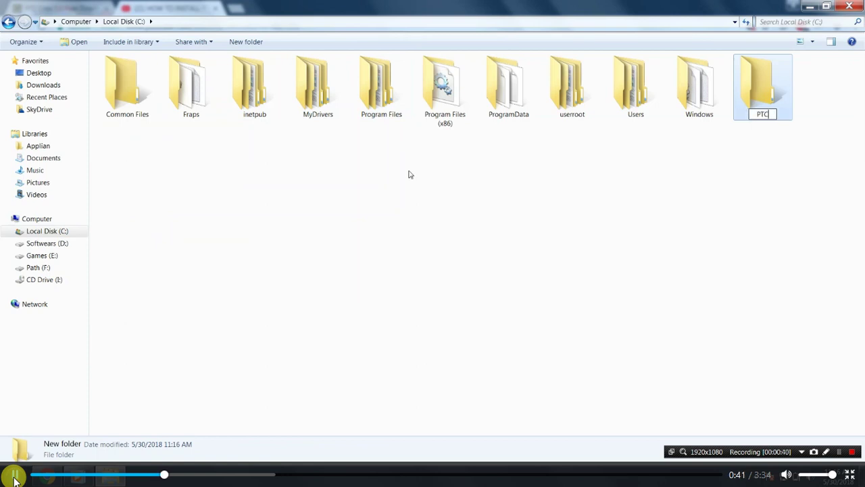
{"action": "left_click", "coordinate": [408, 174]}
Rename the PTC folder as PTCCREOS
{"action": "left_click", "coordinate": [763, 114]}
{"action": "left_click", "coordinate": [769, 115]}
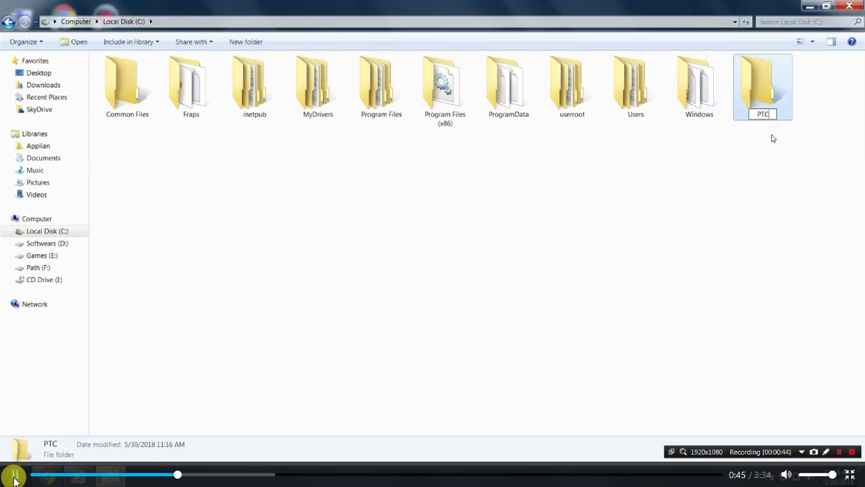
{"action": "type", "text": "CREOS"}
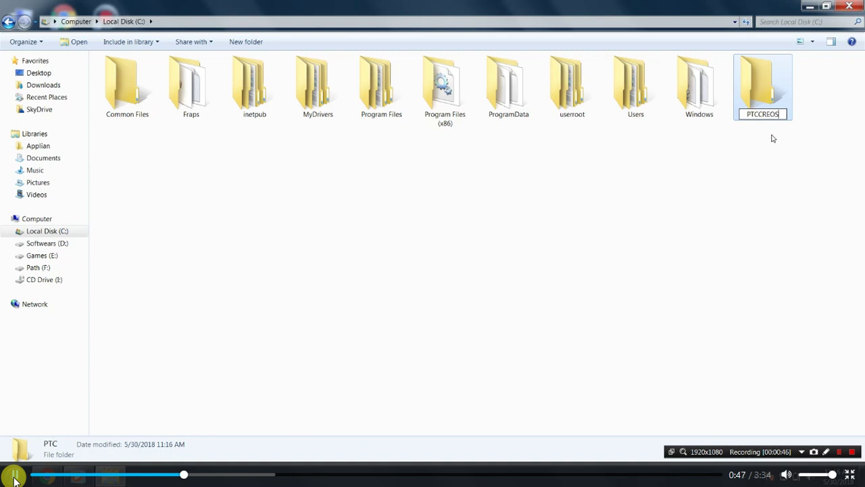
{"action": "left_click", "coordinate": [772, 135]}
Paste the copied PTC_D_SSQ.dat file into the PTCCREOS folder
{"action": "double_click", "coordinate": [763, 106]}
{"action": "right_click", "coordinate": [292, 101]}
{"action": "left_click", "coordinate": [316, 168]}
{"action": "left_click", "coordinate": [191, 166]}
{"action": "left_click", "coordinate": [261, 288]}
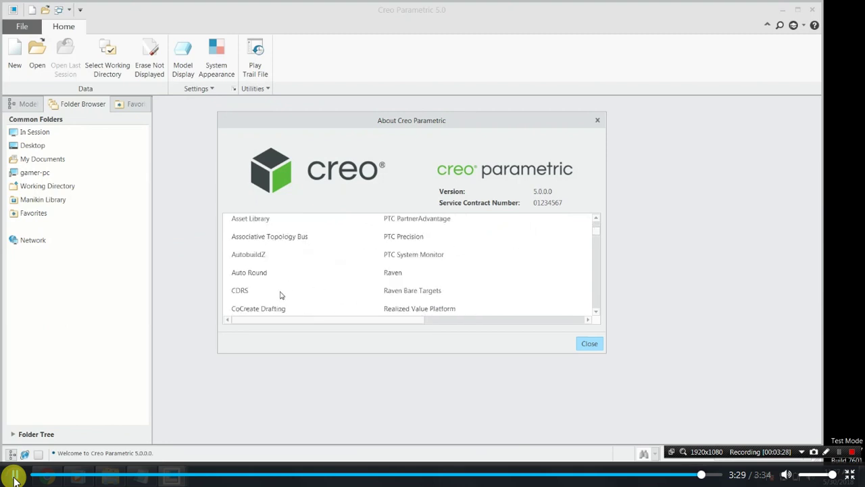
Close the About Creo Parametric dialog and exit Creo Parametric, confirming the exit
{"action": "left_click", "coordinate": [597, 121]}
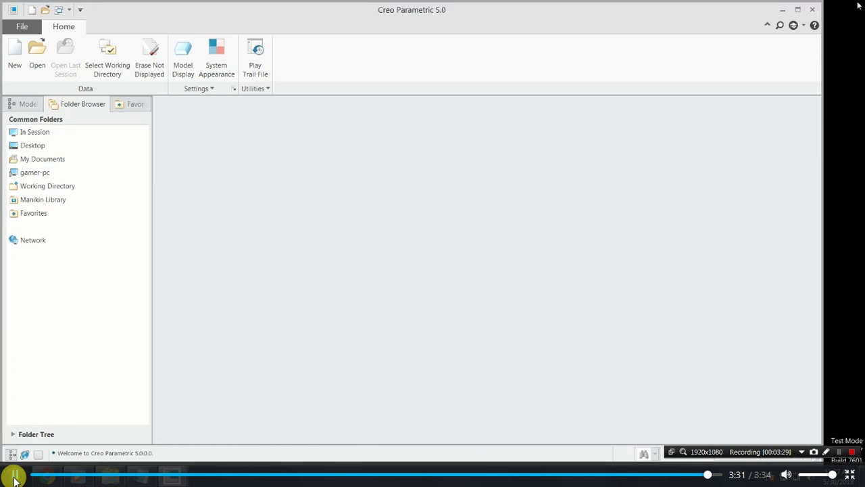
{"action": "left_click", "coordinate": [812, 10]}
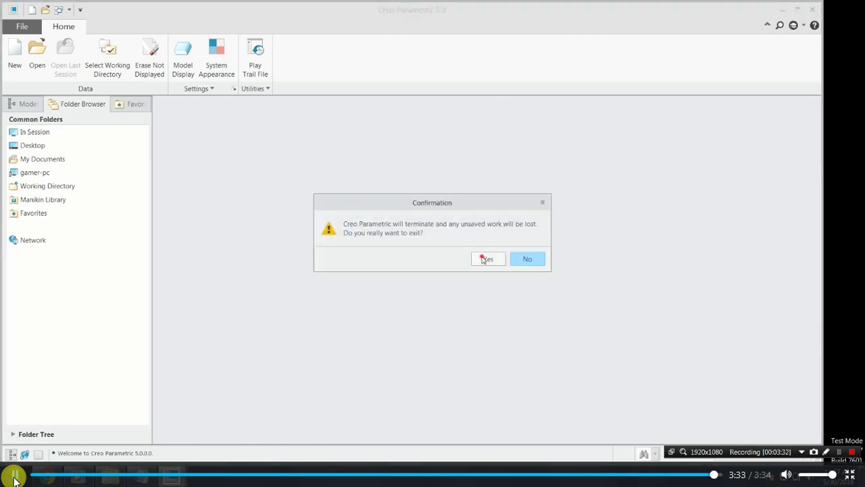
{"action": "left_click", "coordinate": [486, 260]}
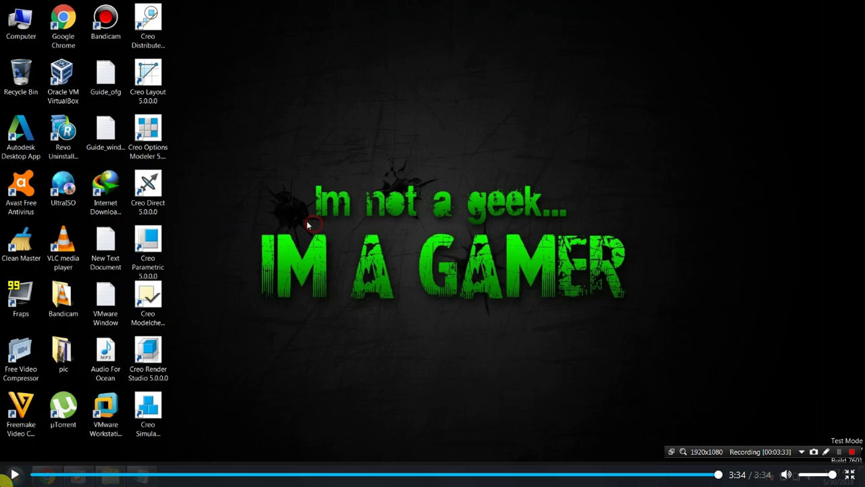
{"action": "key", "text": "alt+Tab"}
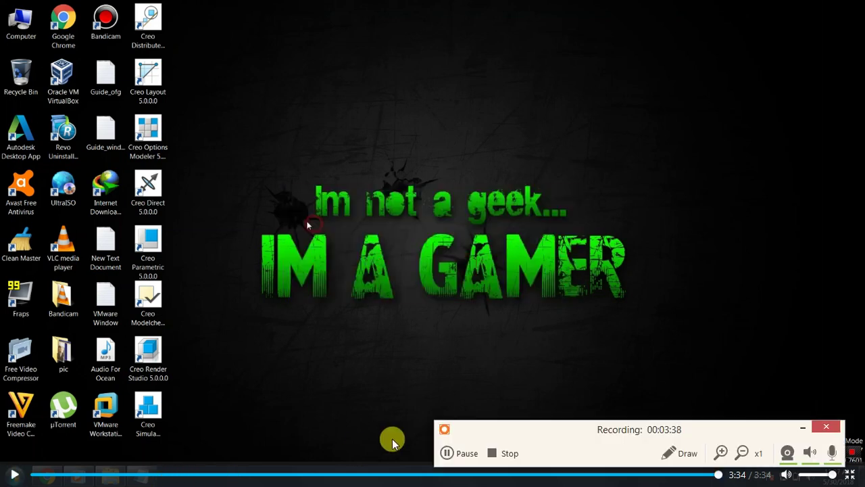